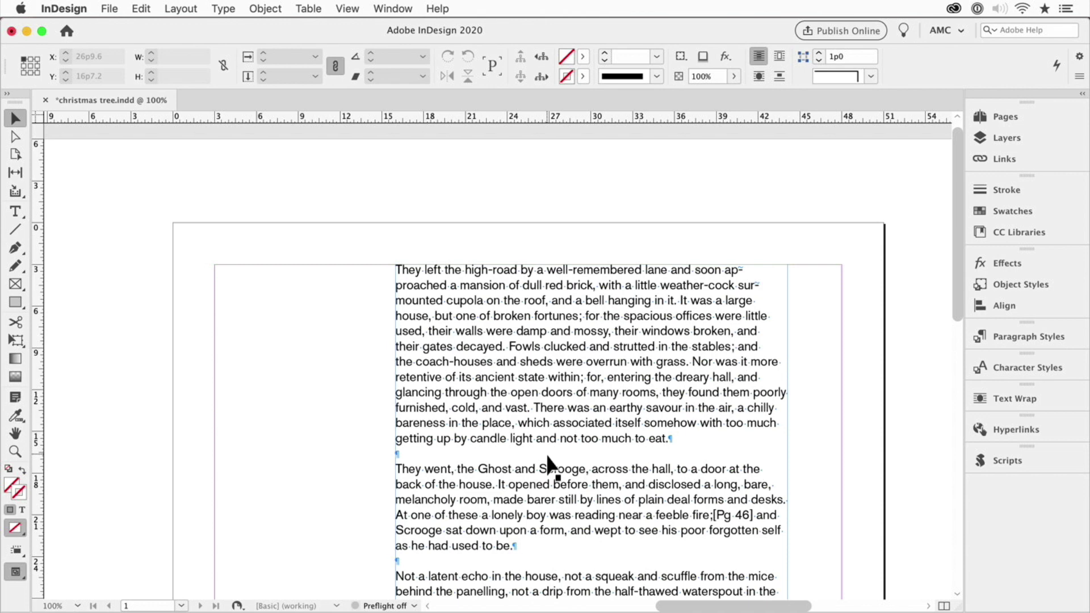
Turn on visibility of the christmas tree.jpeg layer, then select the tree image frame.
scroll(556, 462, "down", 2)
scroll(550, 465, "down", 2)
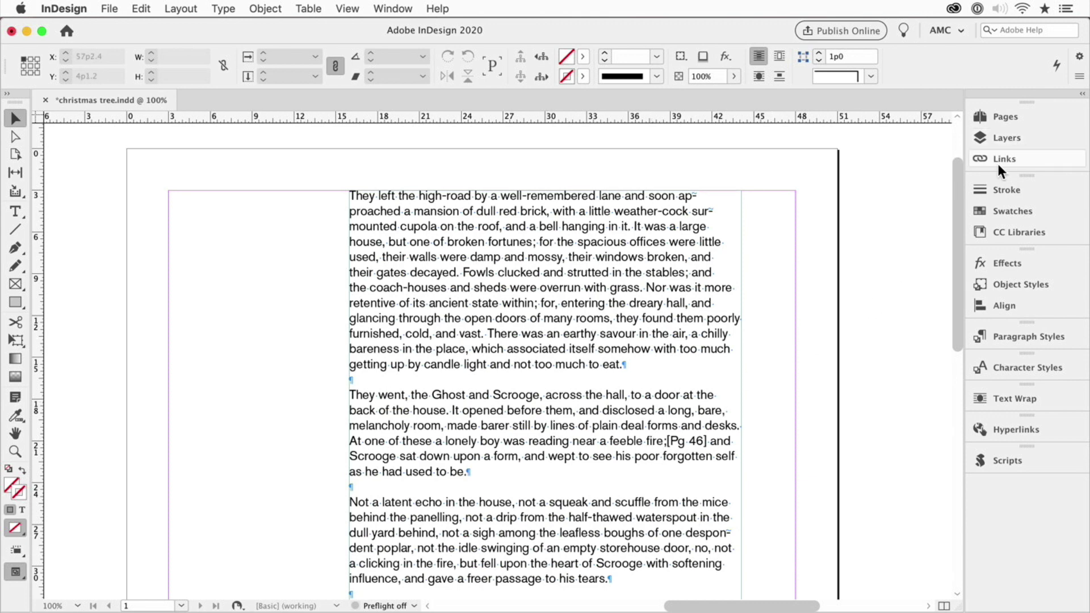
left_click(1019, 142)
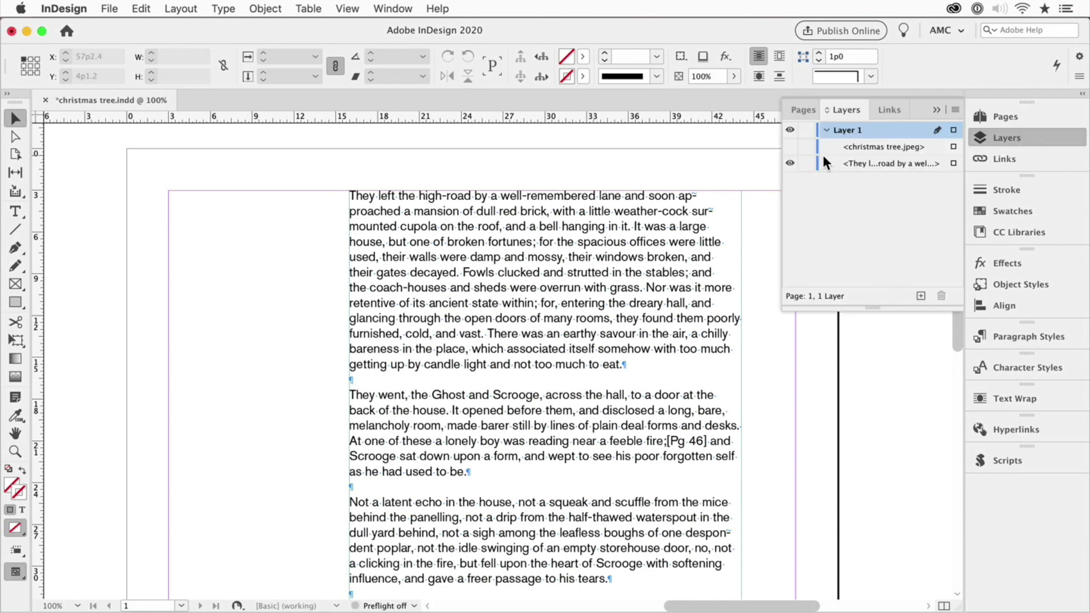
left_click(789, 147)
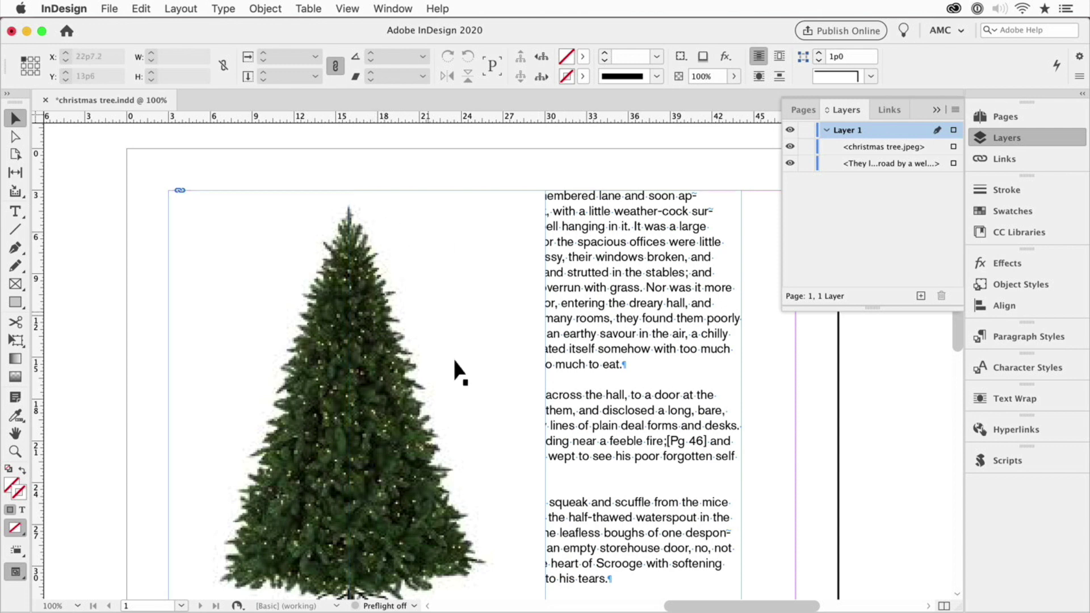
left_click(935, 110)
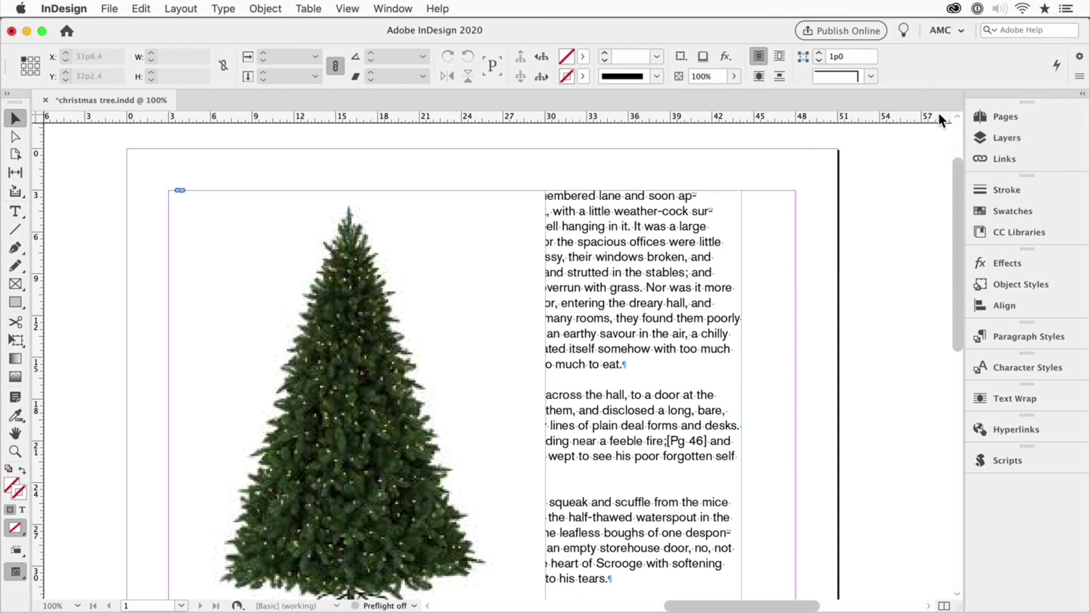
scroll(759, 294, "down", 3)
scroll(759, 294, "up", 1)
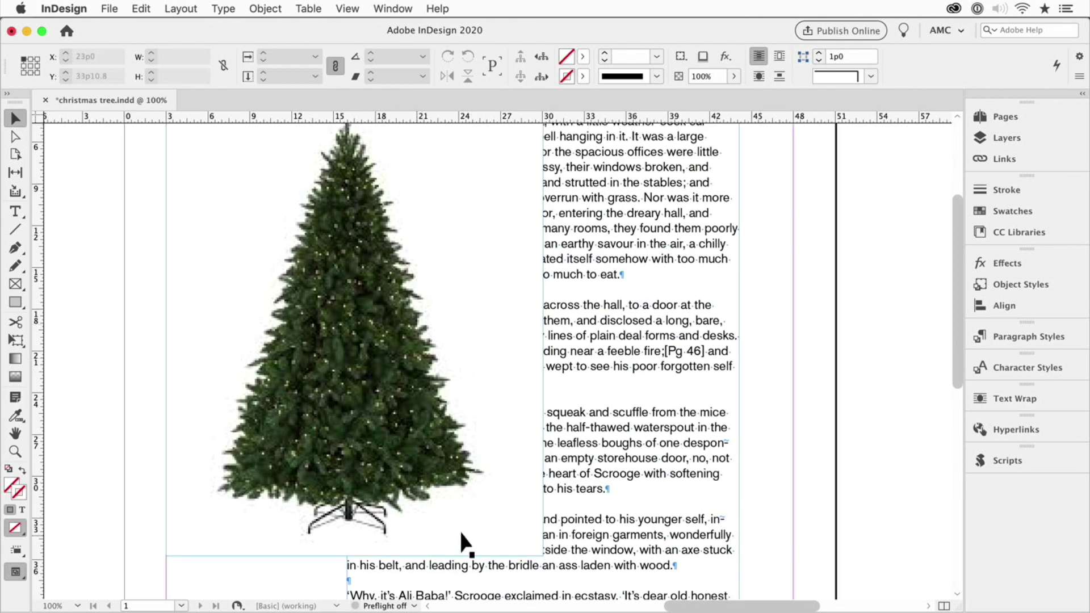
scroll(508, 467, "up", 3)
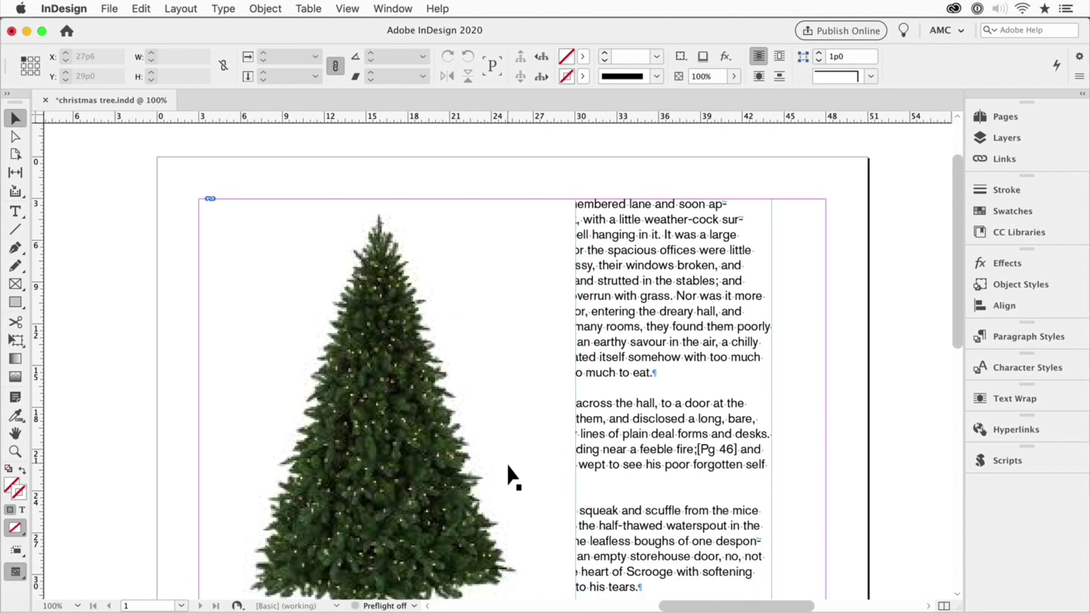
scroll(508, 466, "down", 3)
left_click(471, 332)
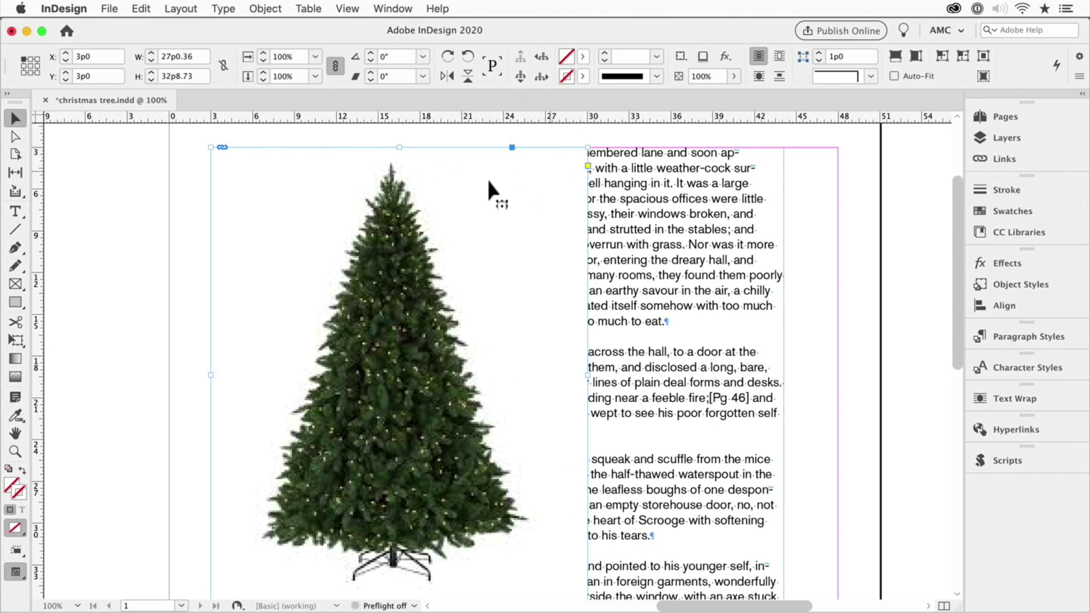
left_click(712, 261)
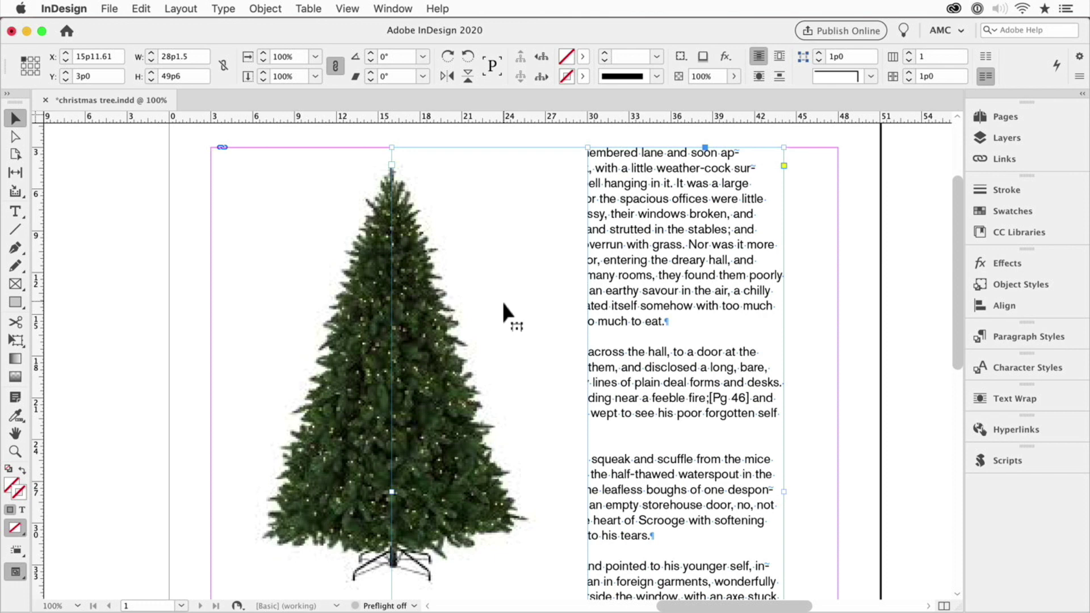
In Text Wrap, wrap the text around the tree's bounding box, then its object shape.
left_click(388, 392)
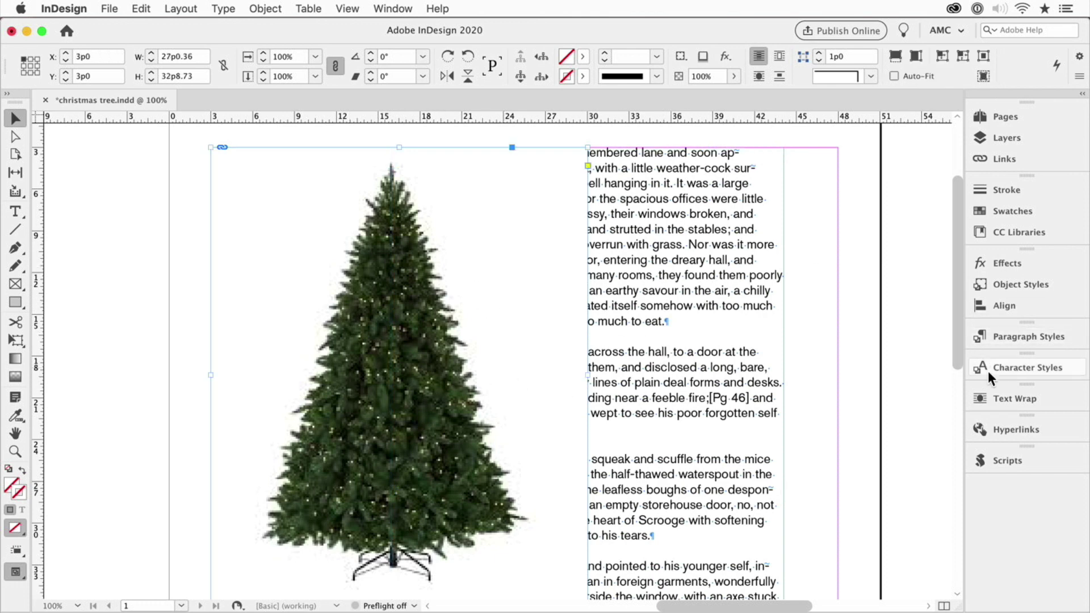
left_click(998, 394)
left_click_drag(828, 388, 805, 183)
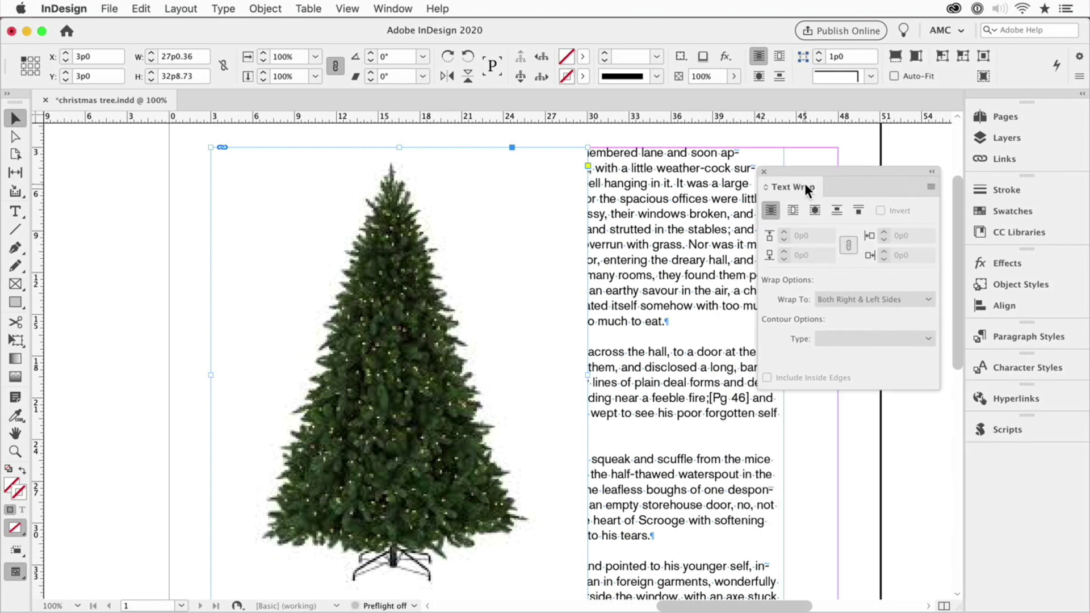
left_click(793, 211)
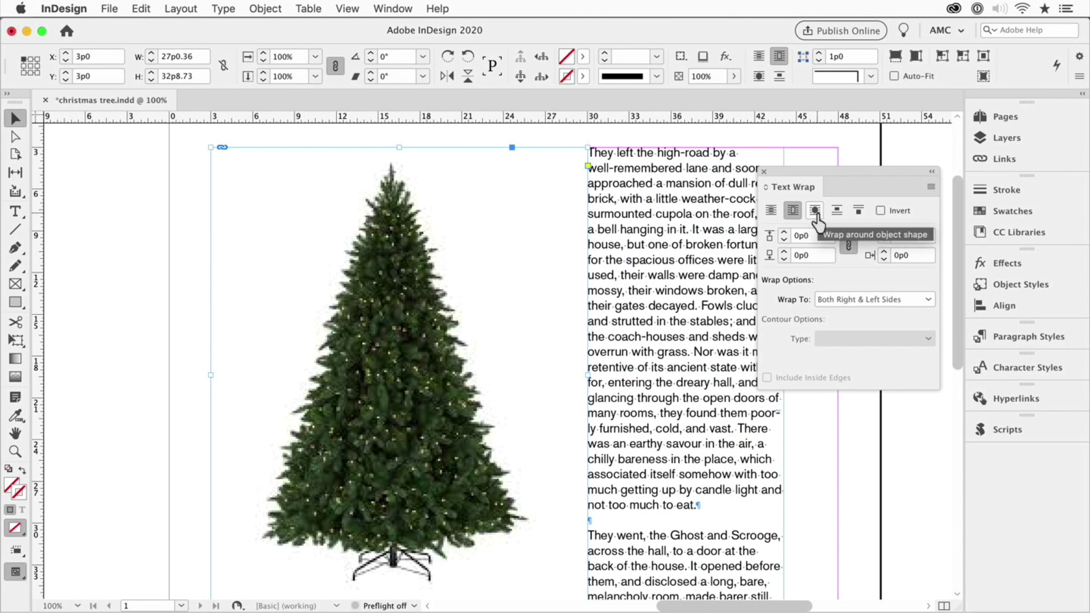
left_click(815, 212)
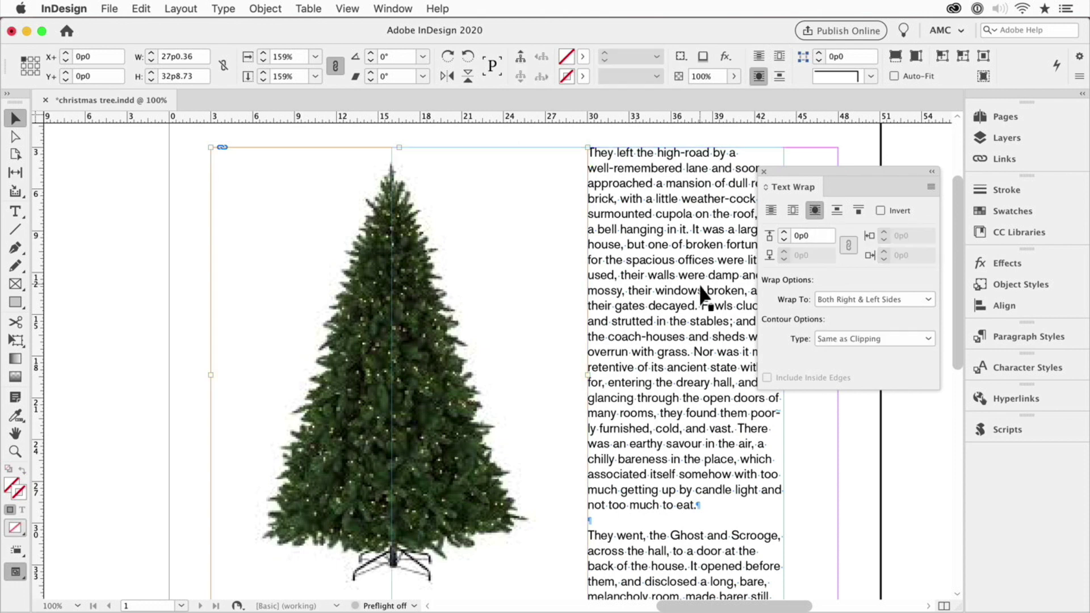
Set the wrap contour type to Detect Edges and stack the text frame above the tree.
left_click(858, 340)
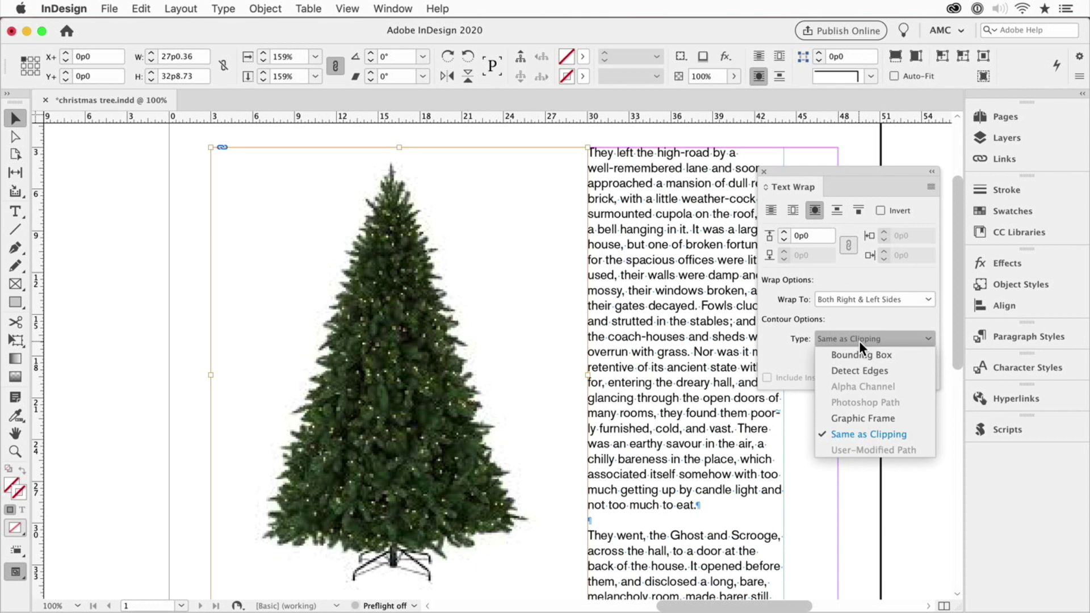
left_click(858, 369)
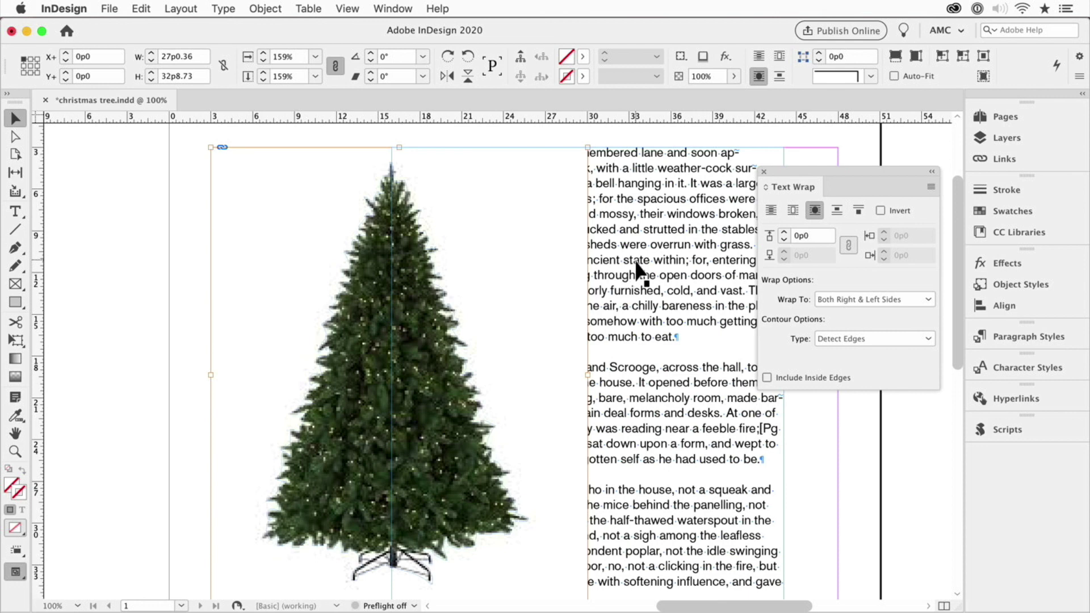
left_click(1007, 140)
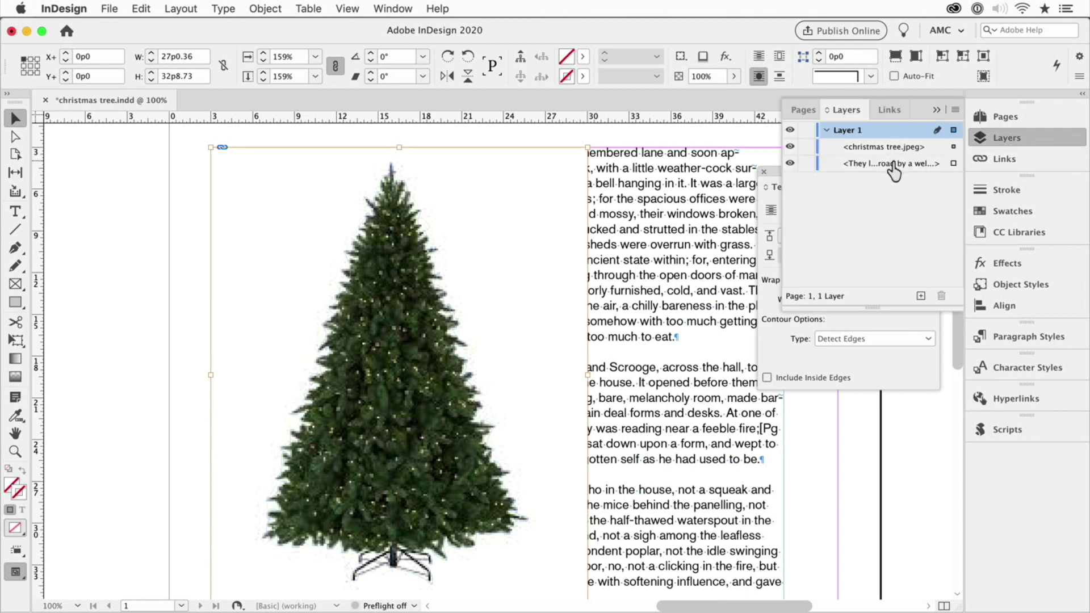
left_click_drag(894, 163, 891, 147)
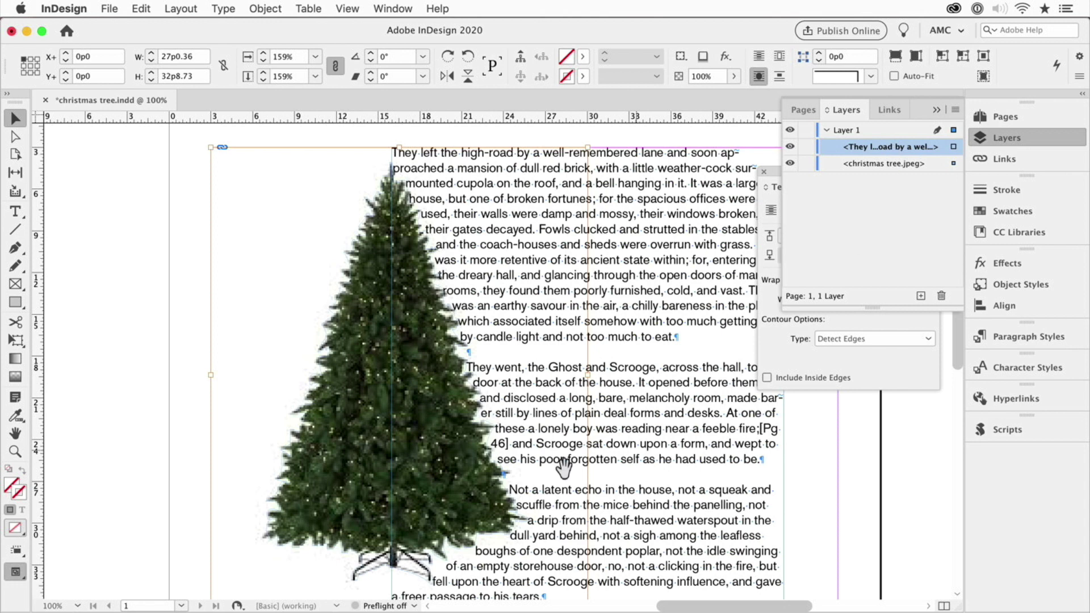
left_click(785, 356)
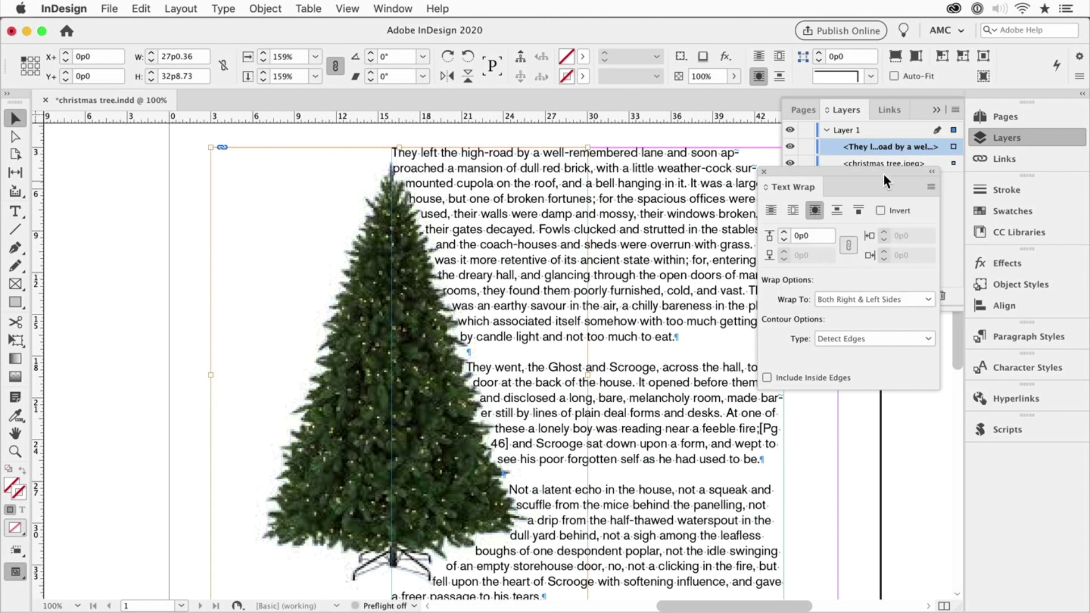
left_click(937, 107)
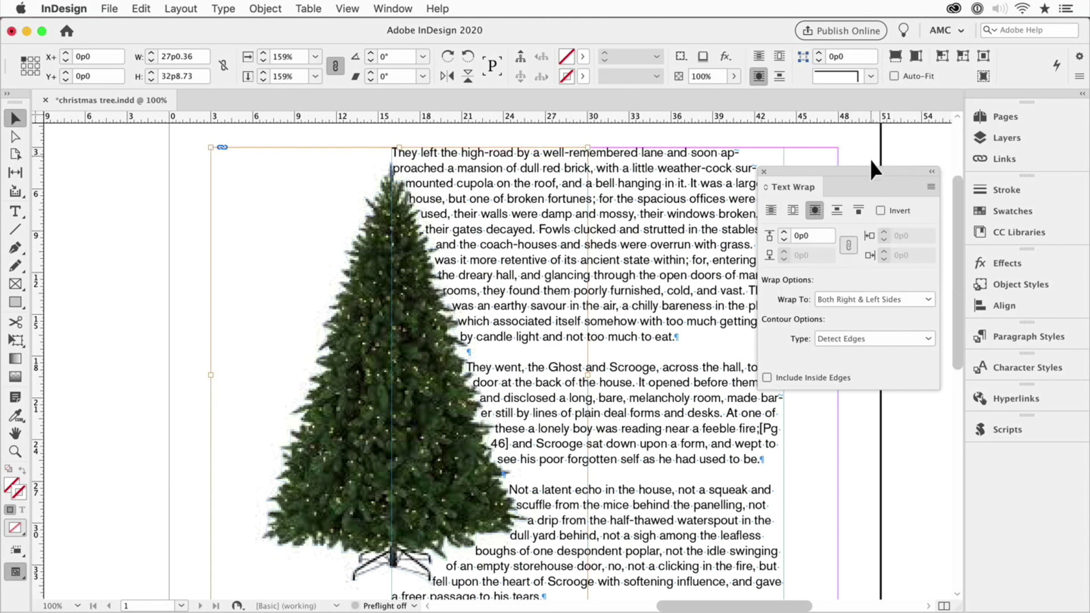
left_click_drag(867, 168, 834, 214)
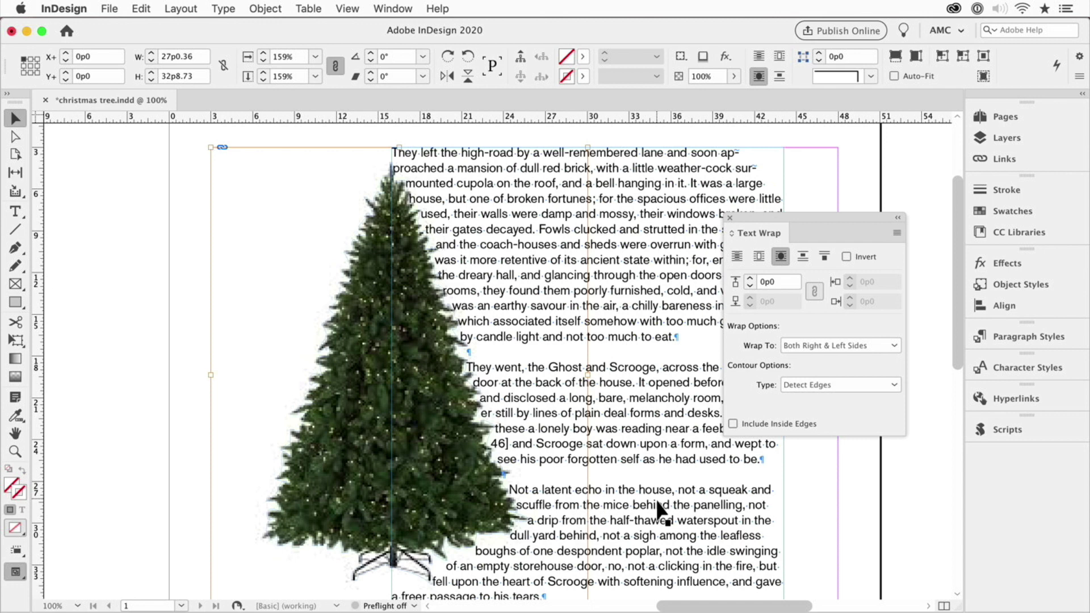
Set the text wrap offset to 1p0.
left_click(779, 282)
key("BackSpace")
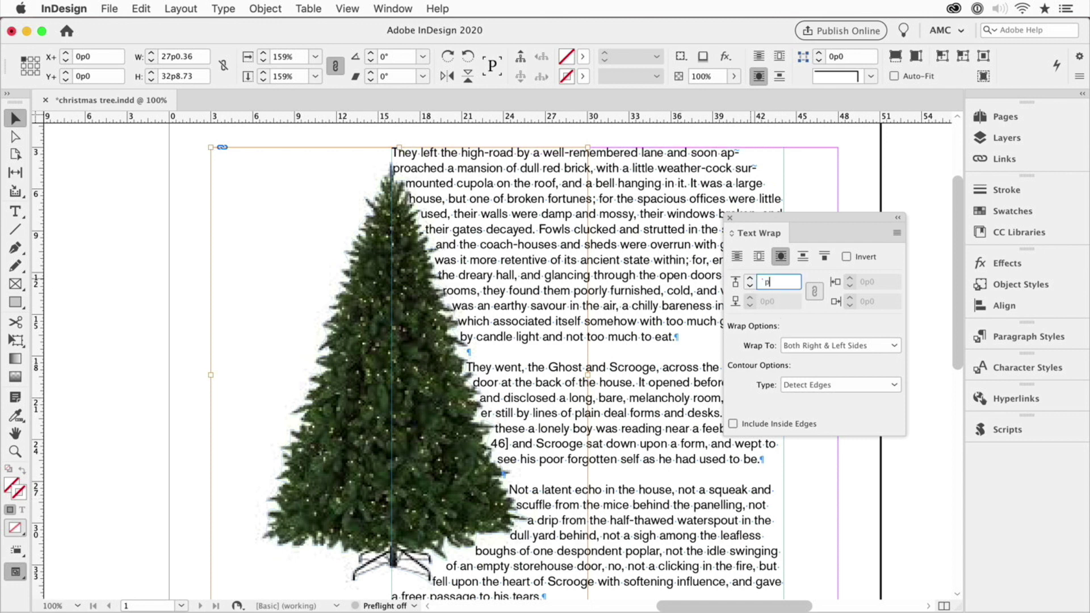
type("1p0")
key("Return")
Deselect, then select the text frame and the tree to review the offset wrap.
left_click(846, 499)
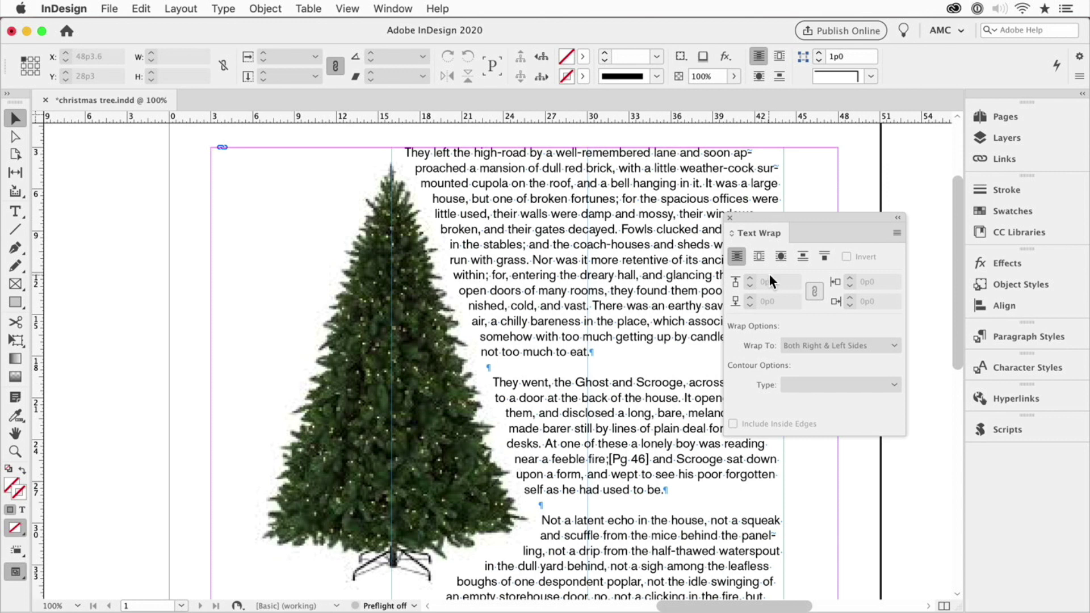
left_click(780, 257)
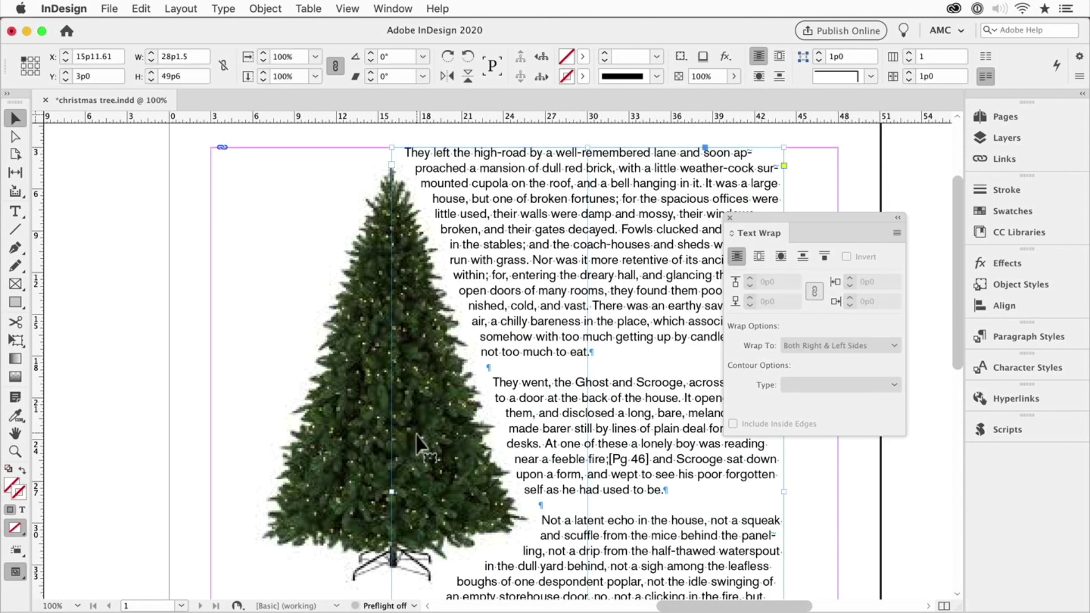
left_click(343, 441)
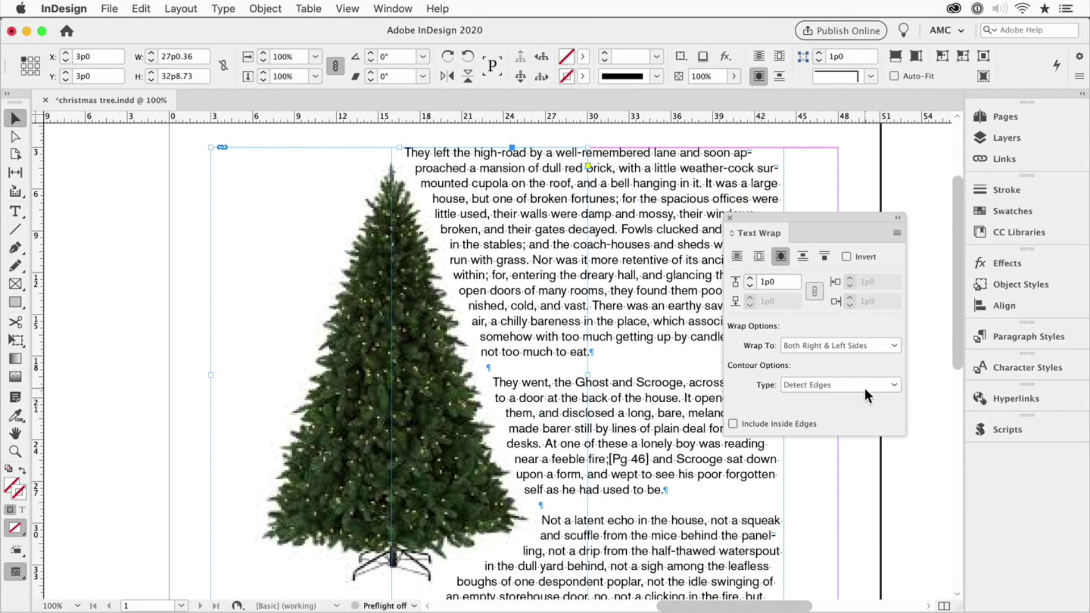